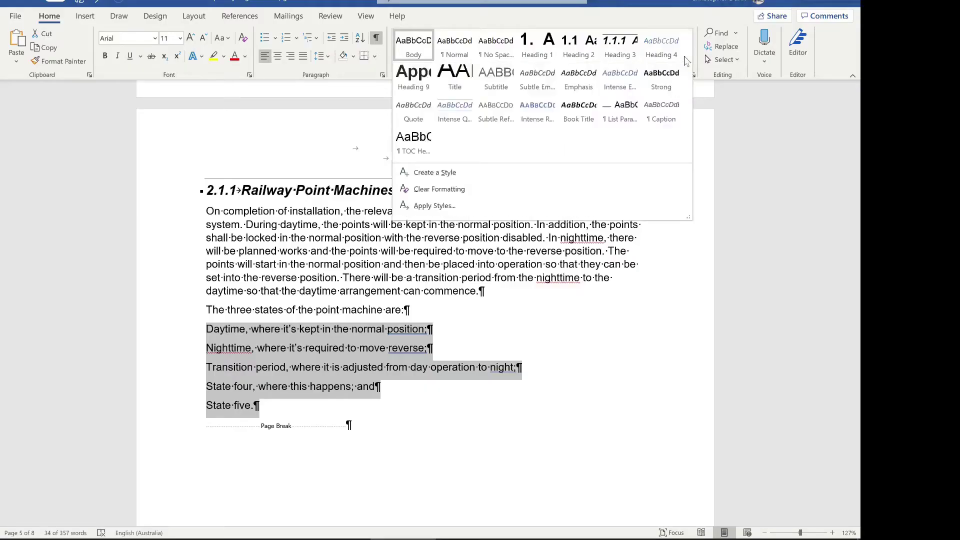
- Start a new paragraph style named 'Bullet List', based on Body, and bring up its full definition
click(475, 169)
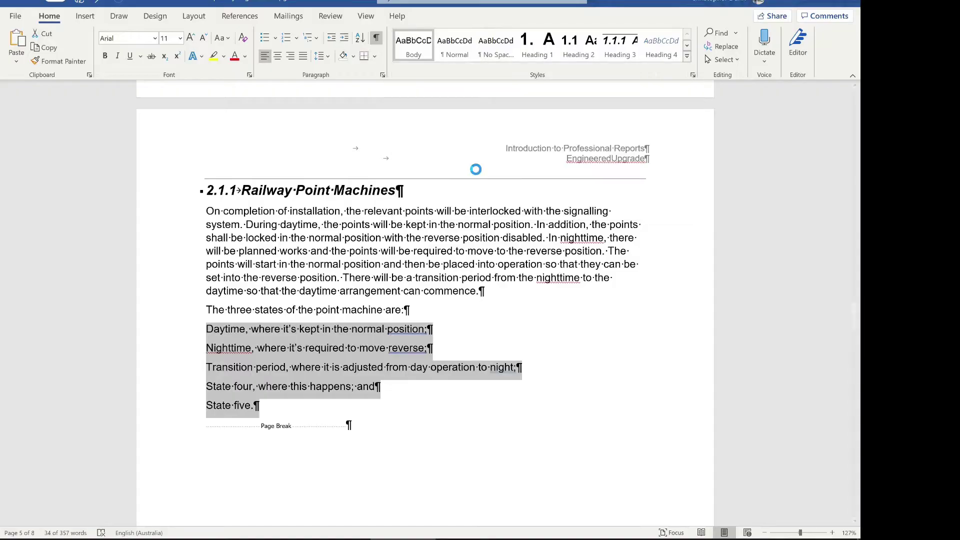
text(Bullet List)
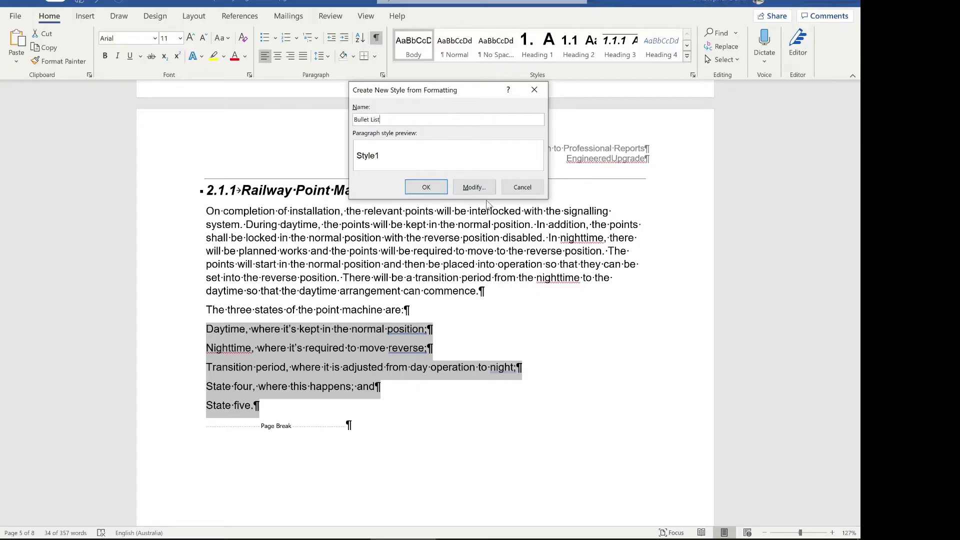
click(476, 188)
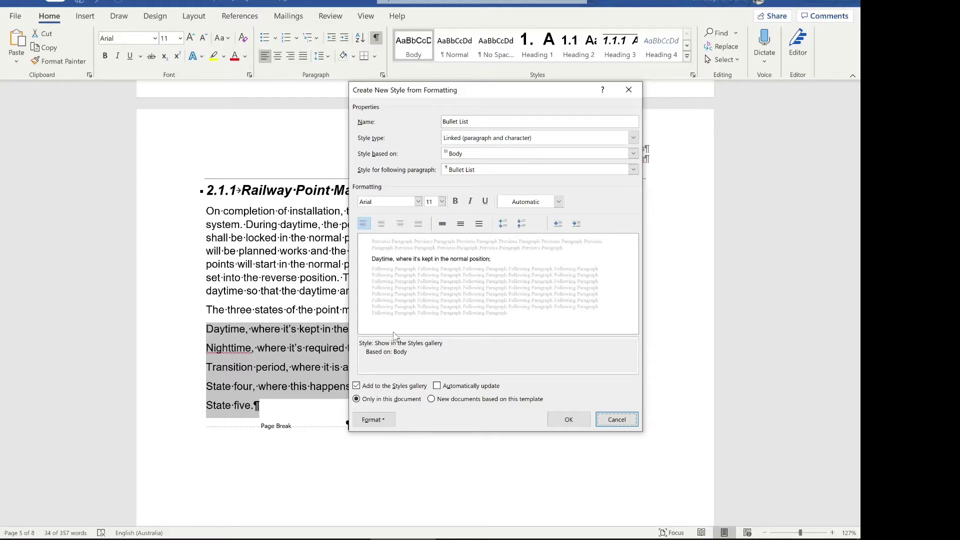
- Give the Bullet List style a long dash symbol bullet aligned at 0.63 cm with 1.27 cm indent
click(382, 422)
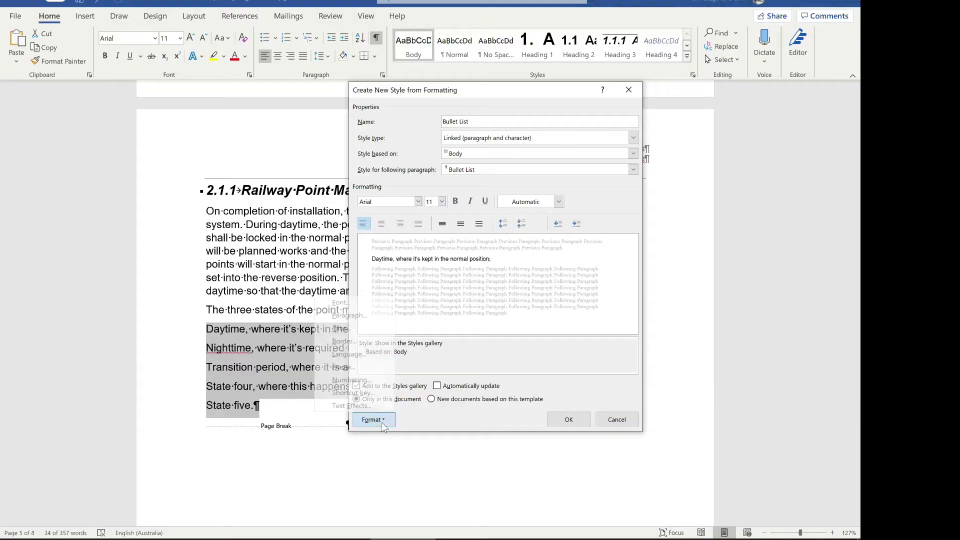
click(370, 380)
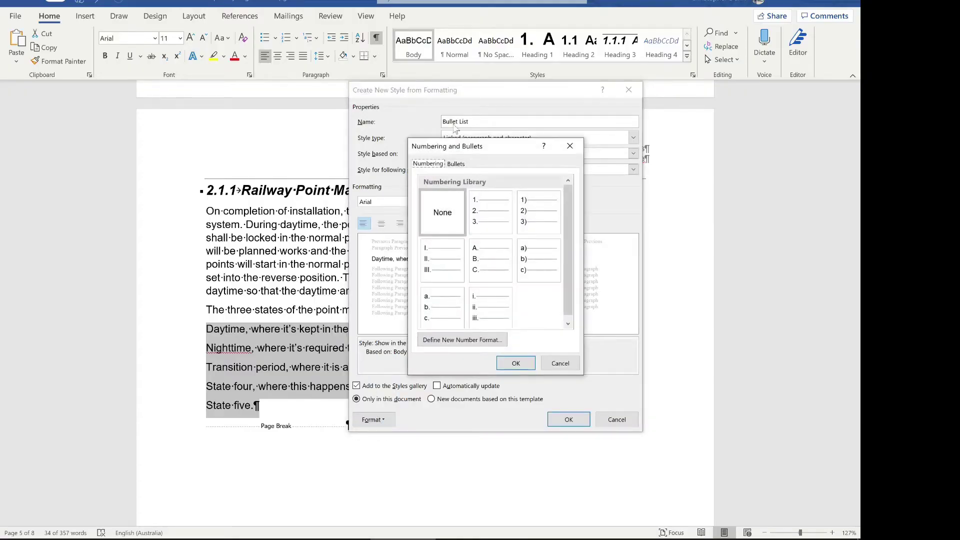
click(461, 165)
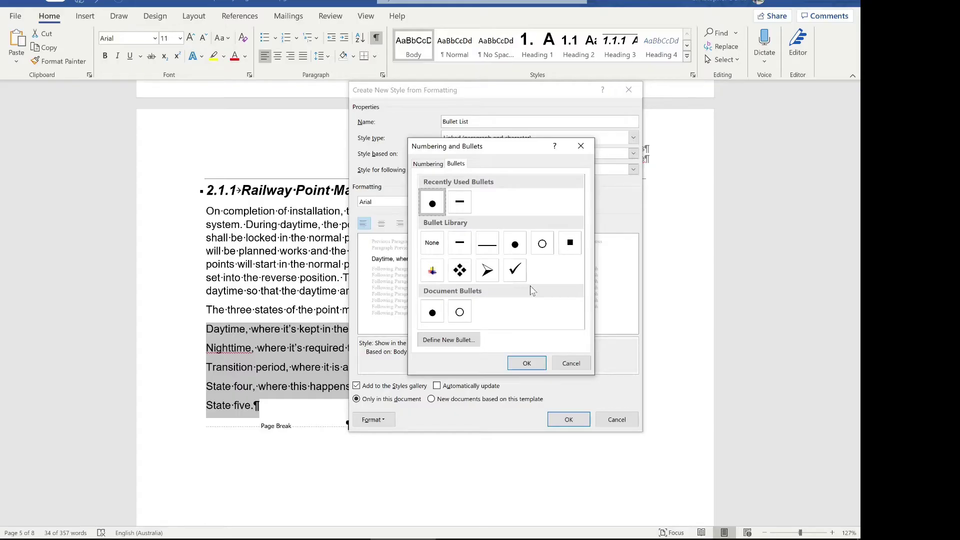
click(467, 340)
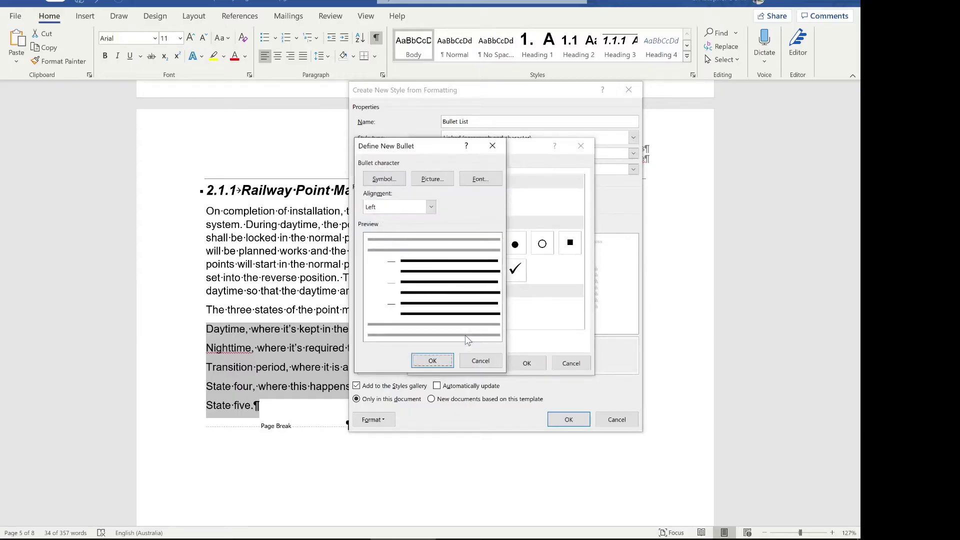
click(400, 181)
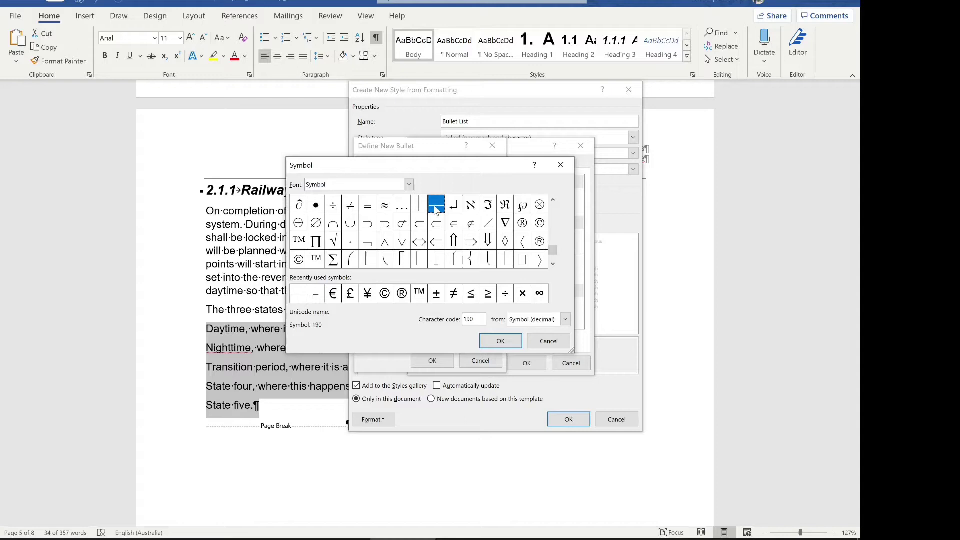
click(501, 342)
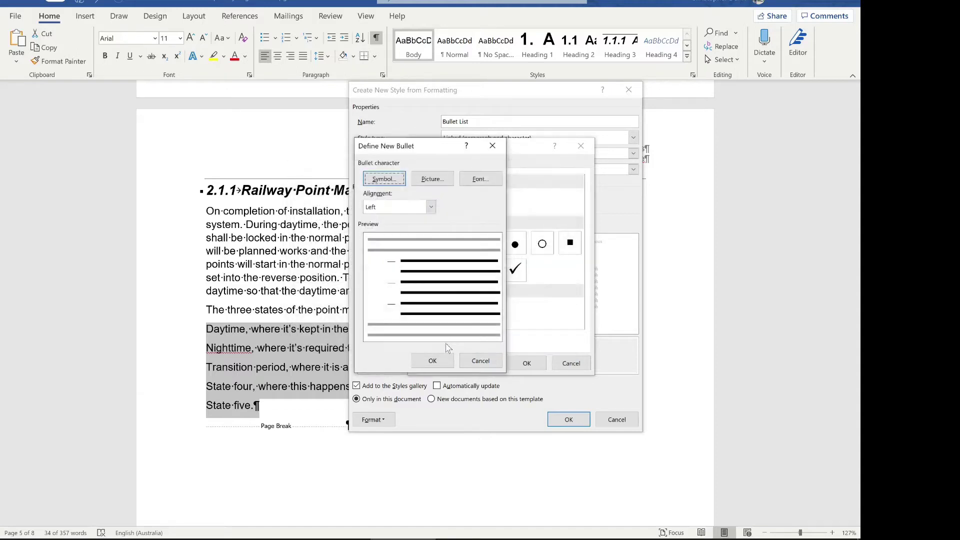
click(433, 361)
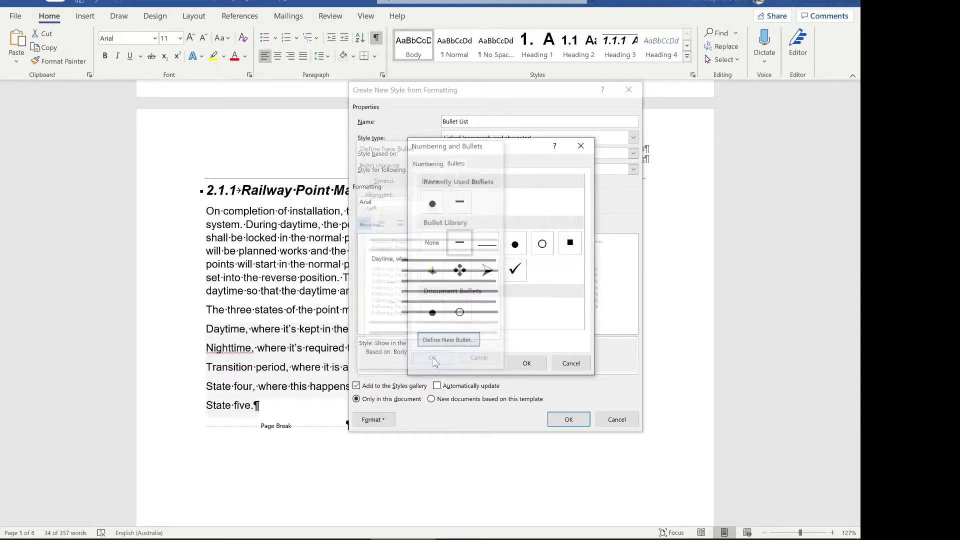
click(489, 241)
click(522, 365)
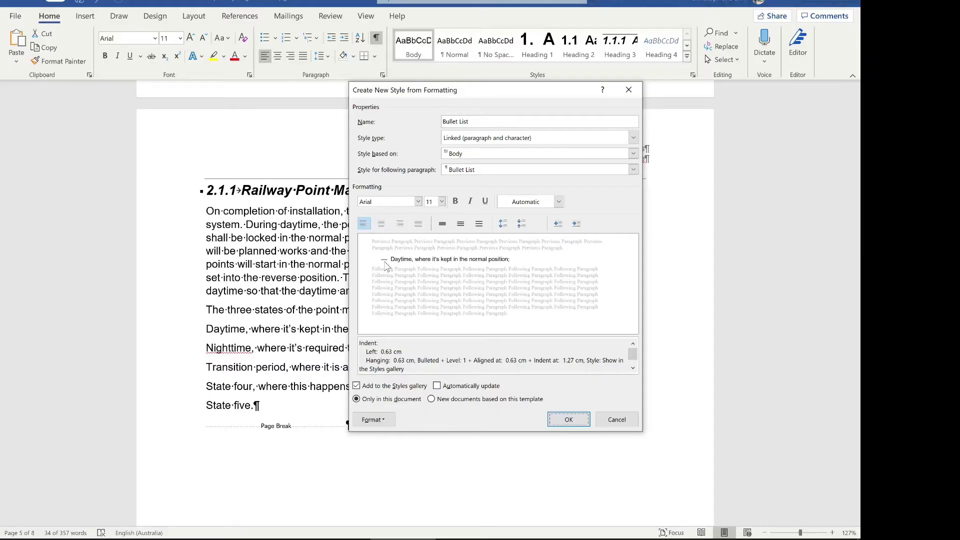
- Set the Bullet List style's left indent to 0 cm and create the style on the five state lines
click(384, 421)
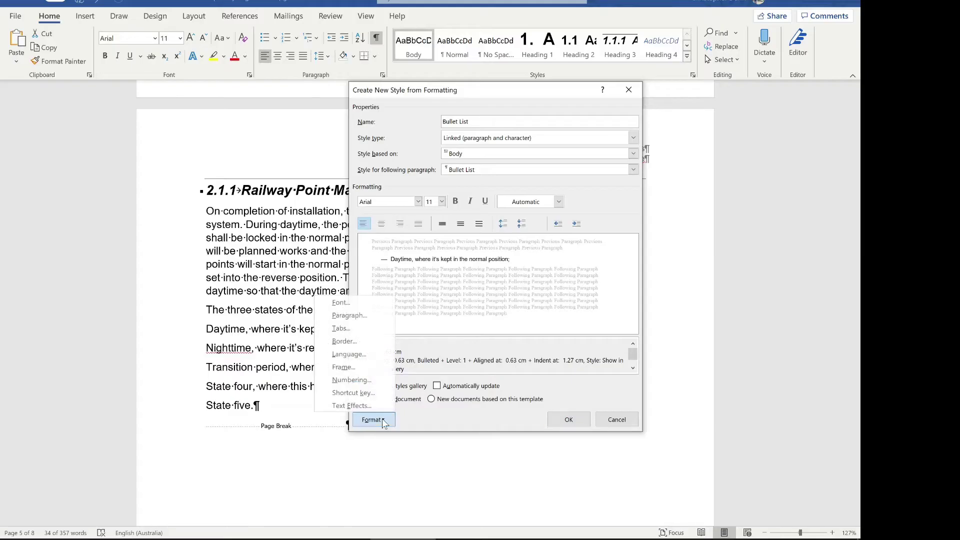
click(372, 316)
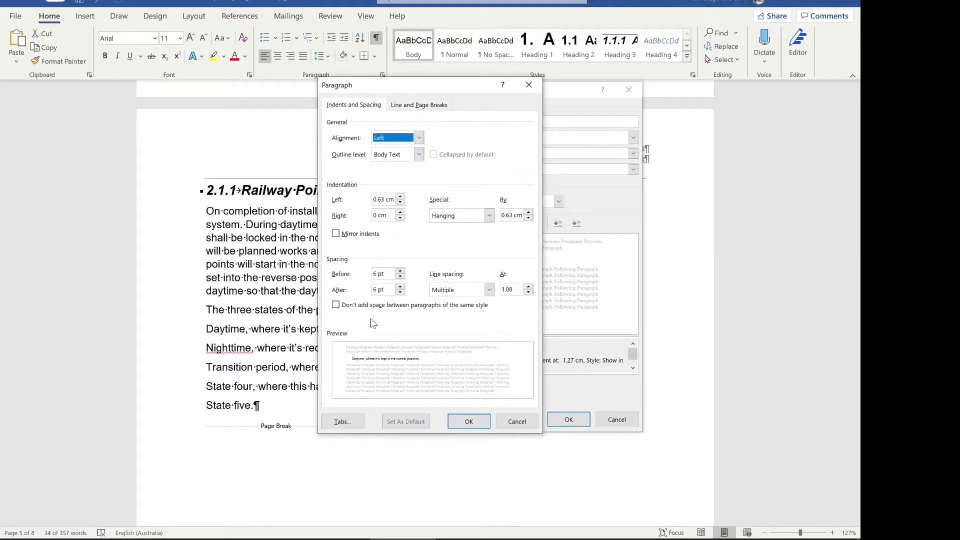
drag(386, 200, 356, 201)
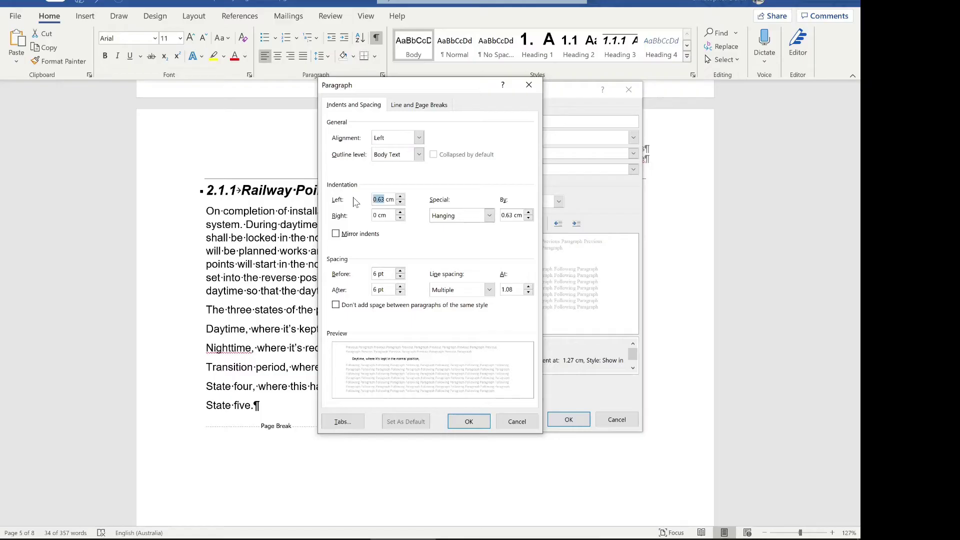
text(0)
click(473, 419)
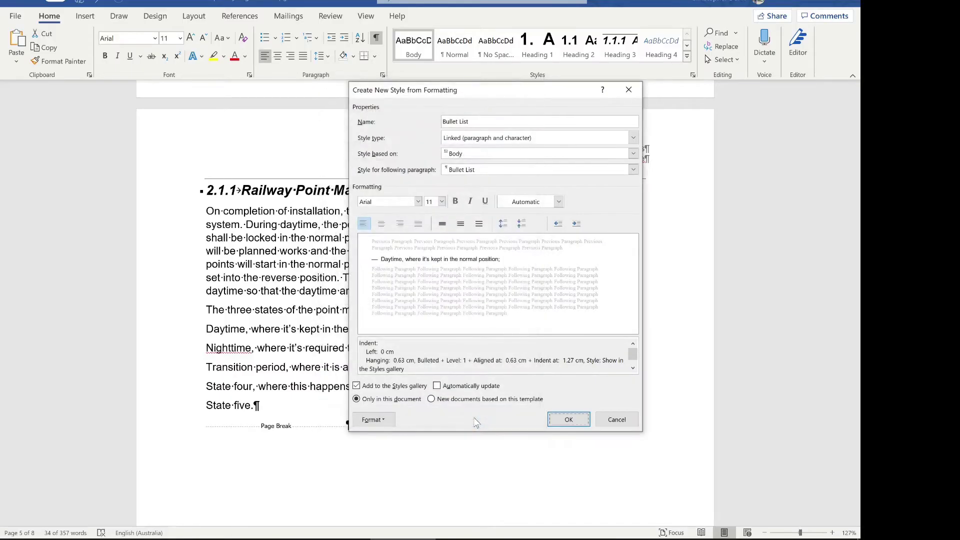
click(566, 420)
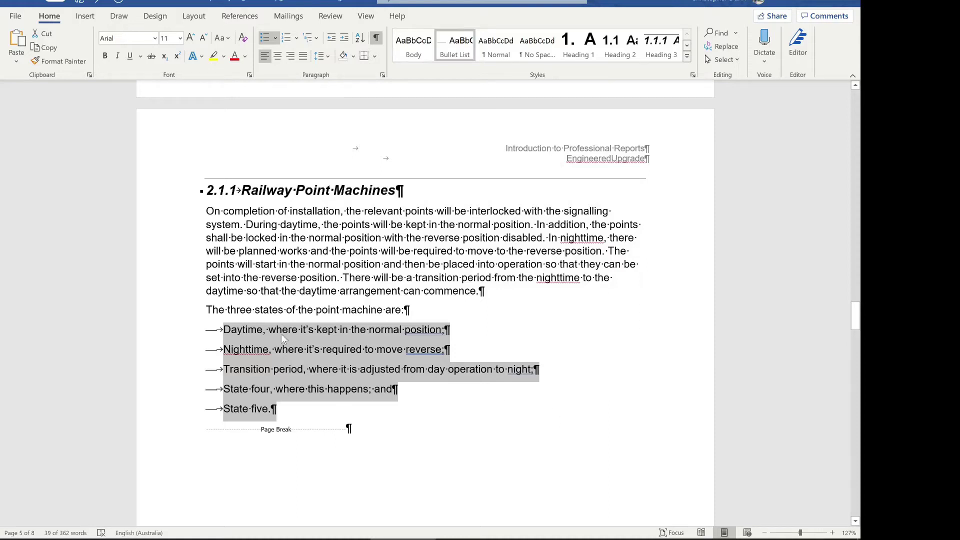
- End the list after State five and type 'We can type in some text' on a plain line
click(291, 415)
key(Return)
key(Return)
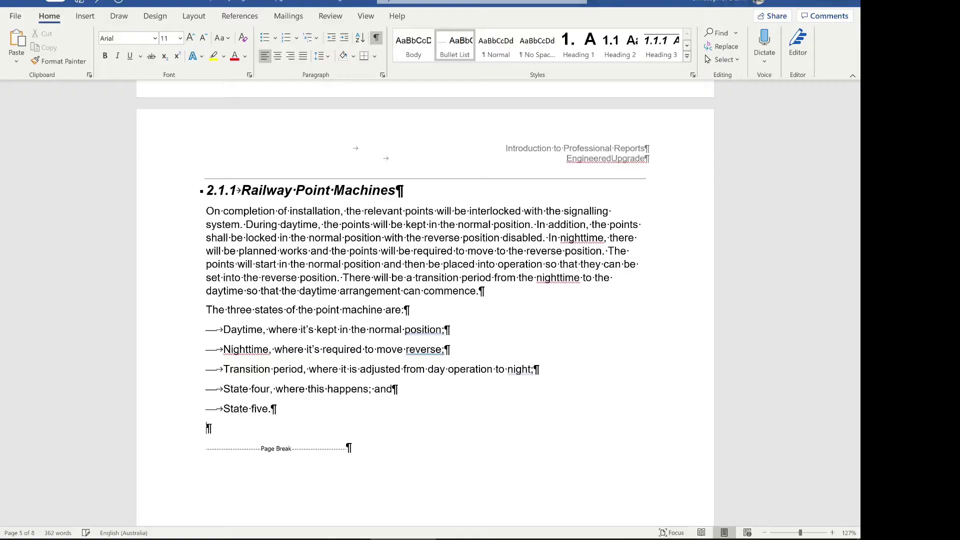
key(Return)
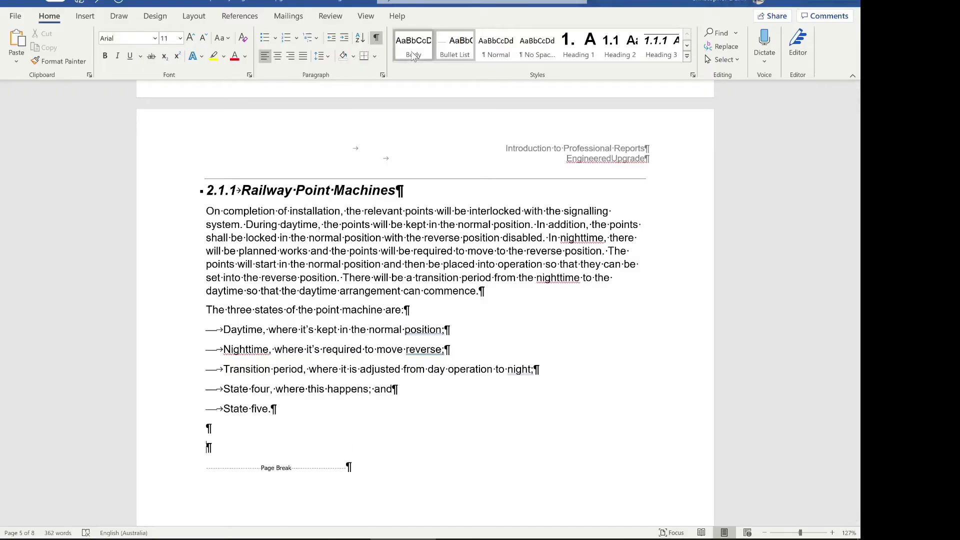
text(We can type )
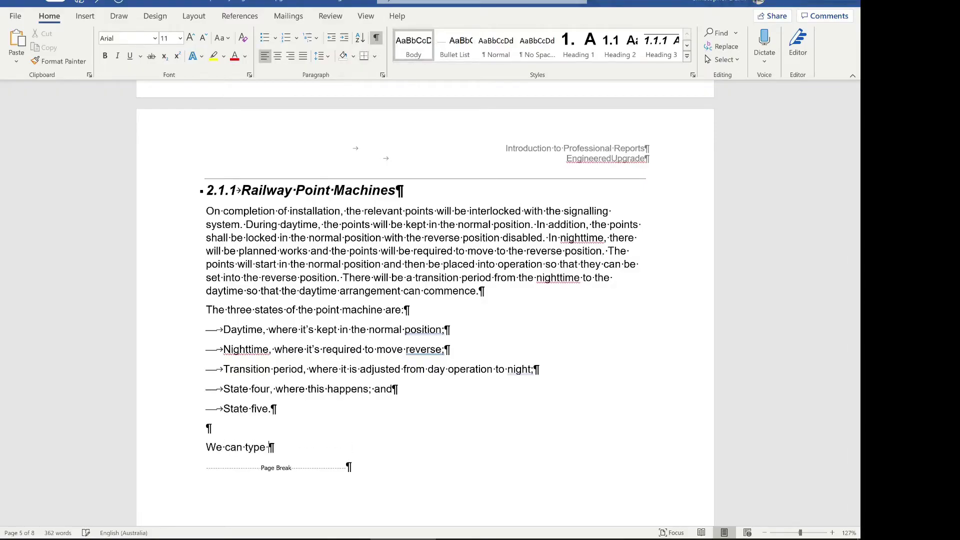
text(in some text)
key(Return)
- Type the sample lines 'And make', 'This', 'A' and 'list' on separate lines
text(And make)
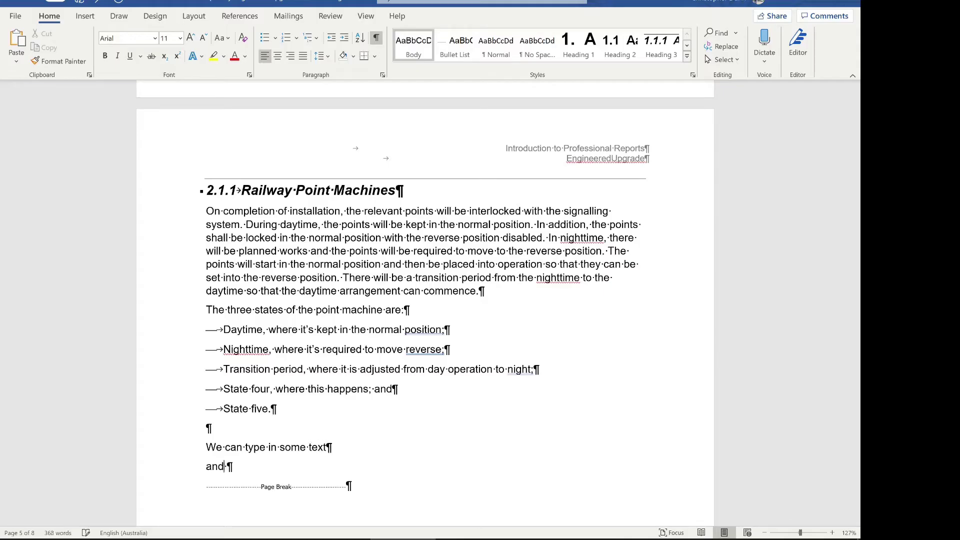
key(Return)
text(This)
key(Return)
text(A)
key(Return)
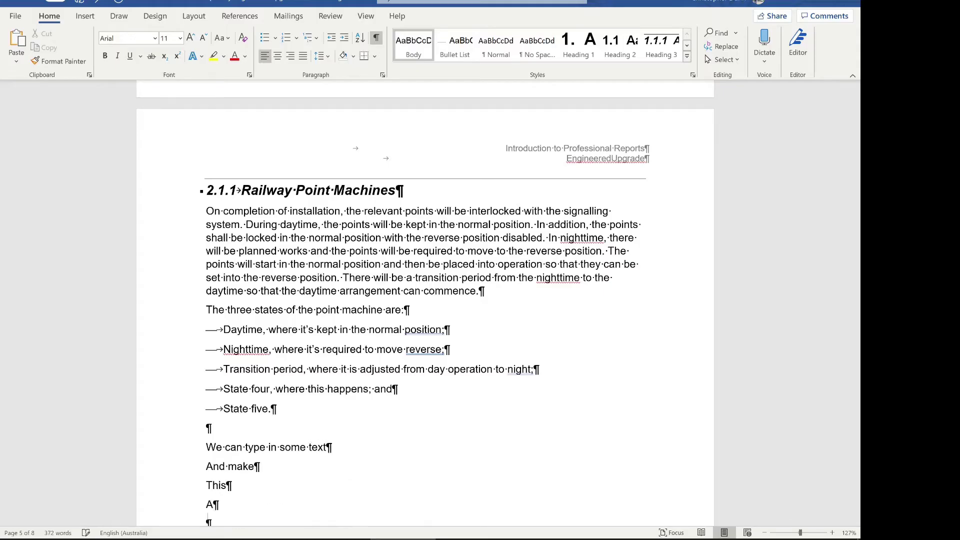
text(list)
key(Return)
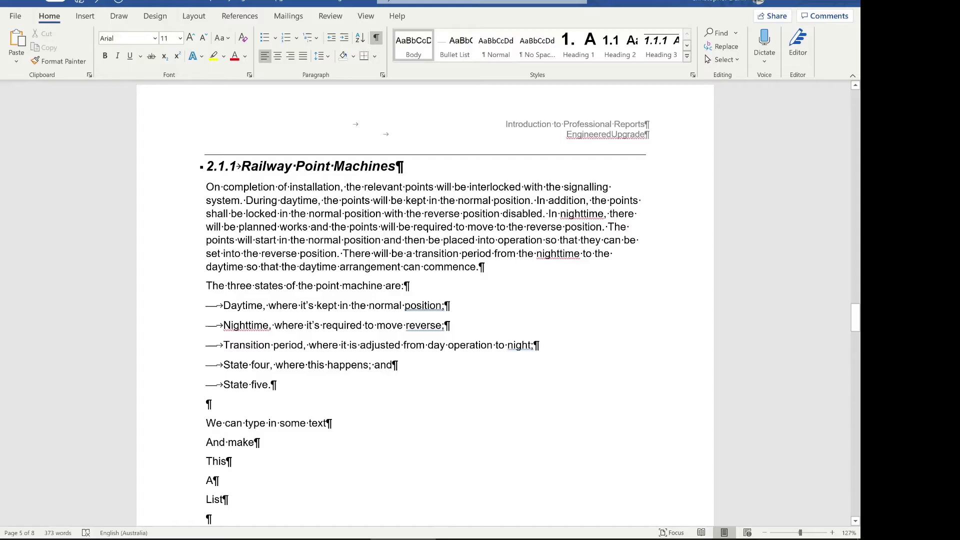
- Apply the Bullet List style to the lines And make through List
drag(230, 499, 206, 442)
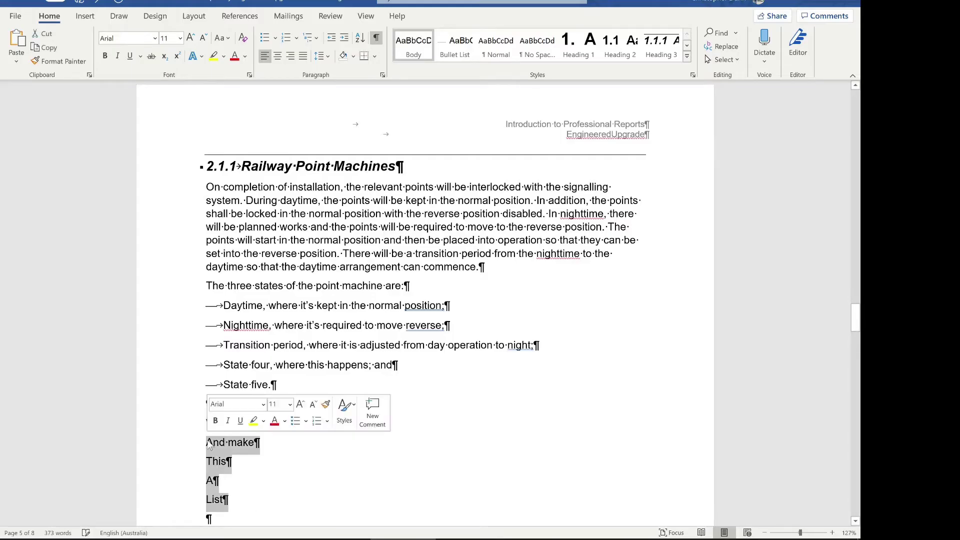
click(455, 55)
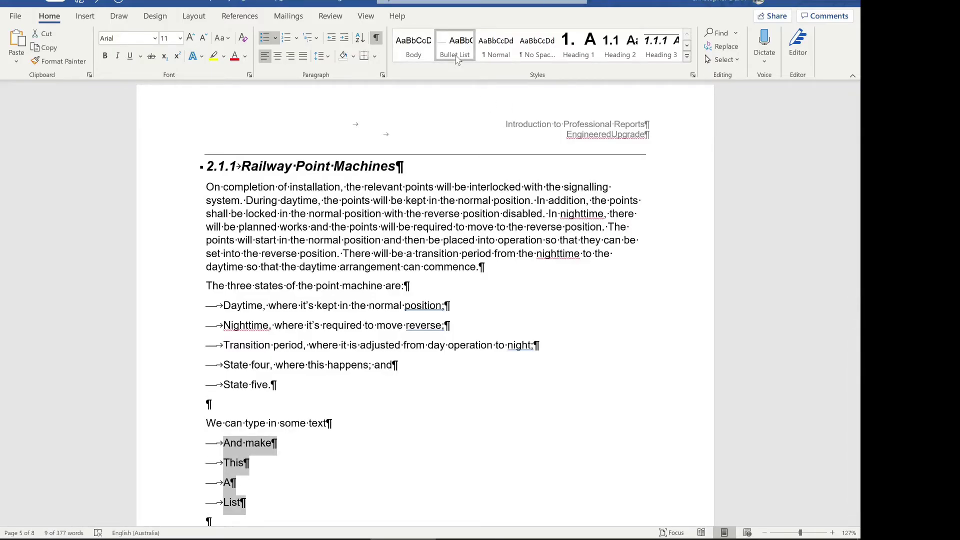
scroll(425, 300, down, 2)
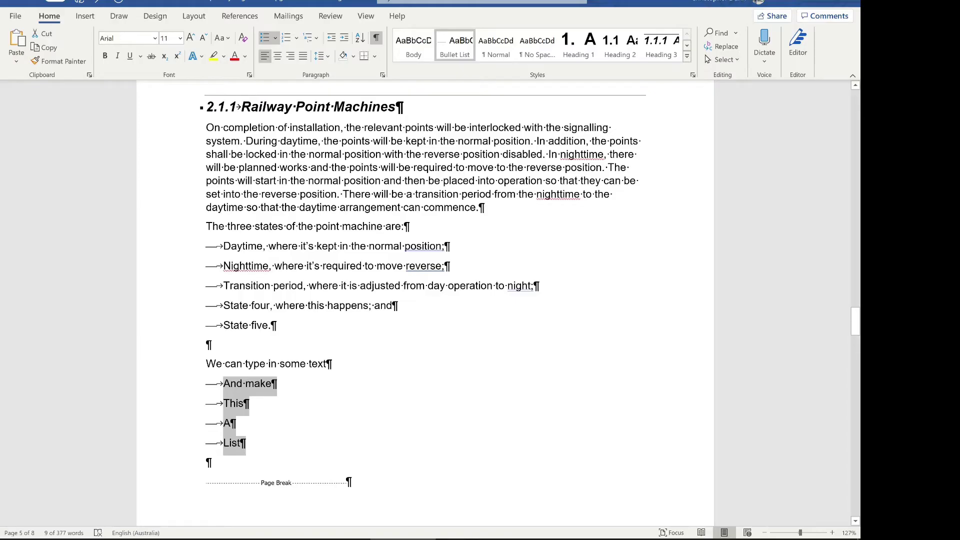
- Change the Bullet List style's paragraph spacing to 3 pt before and 0 pt after
click(207, 345)
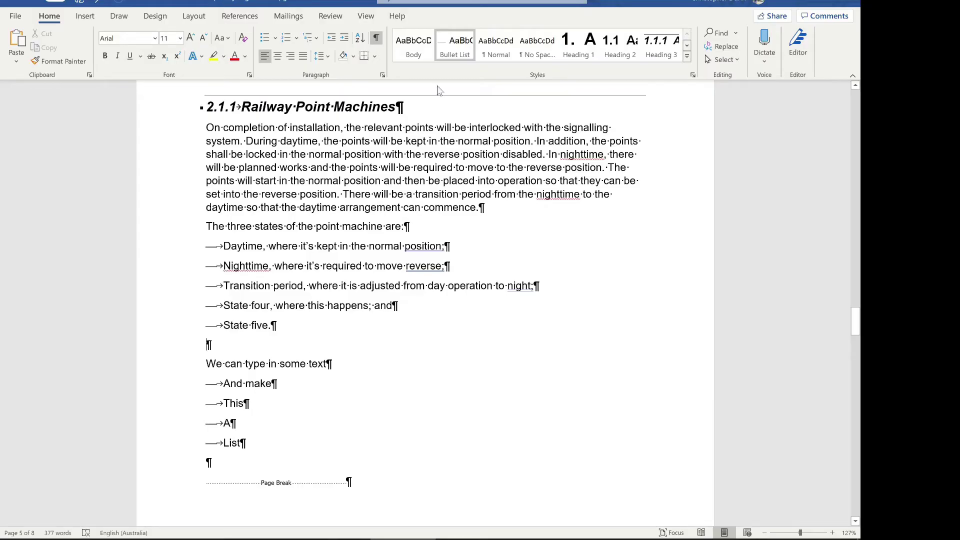
right_click(448, 59)
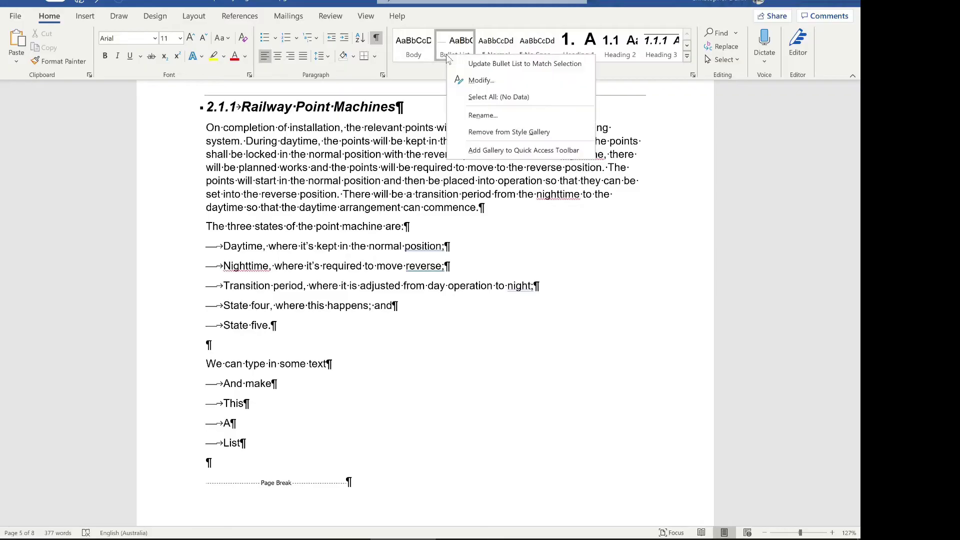
click(503, 80)
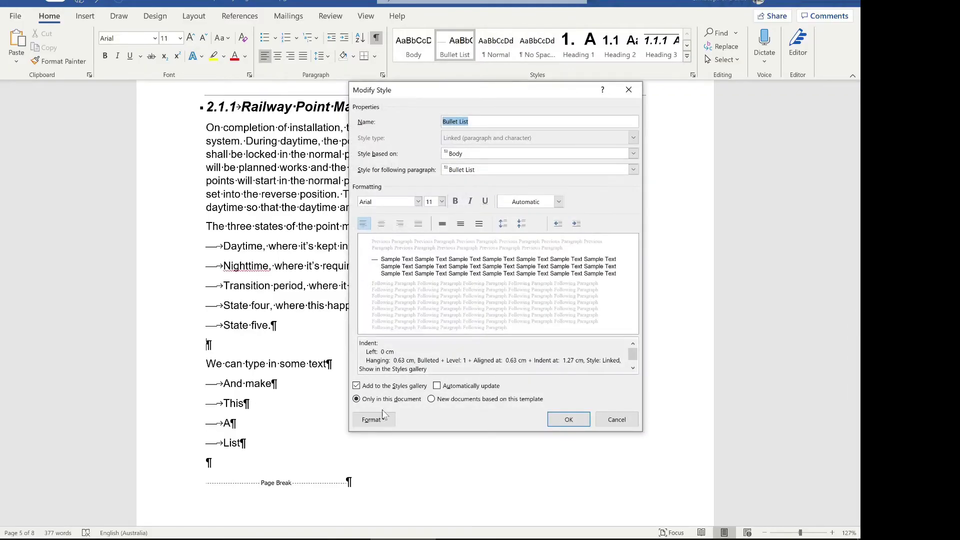
click(374, 420)
click(376, 316)
click(401, 277)
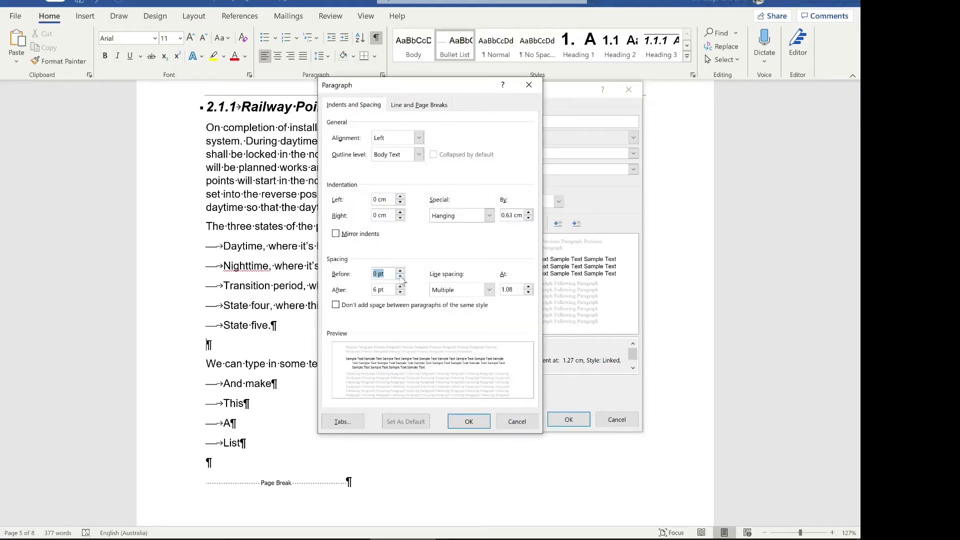
click(400, 294)
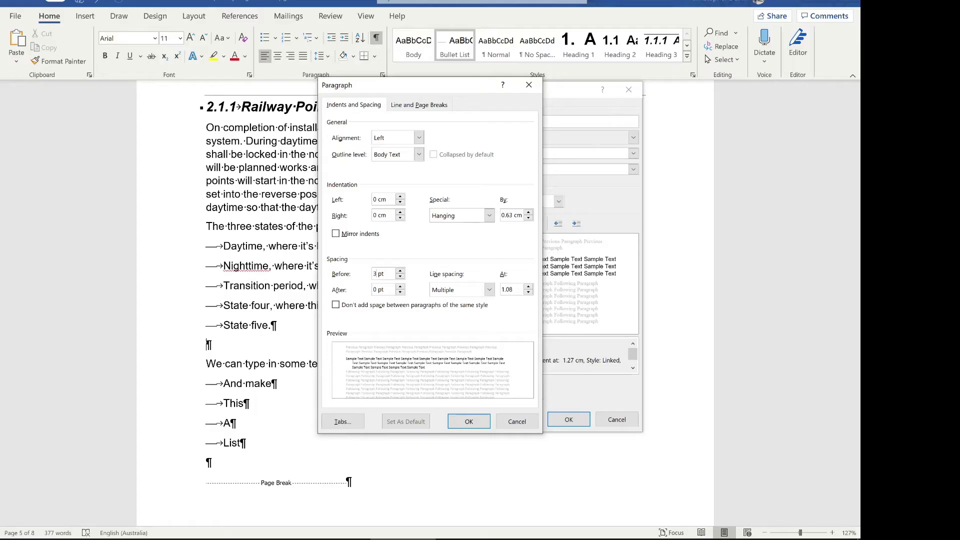
key(Tab)
click(373, 289)
click(468, 421)
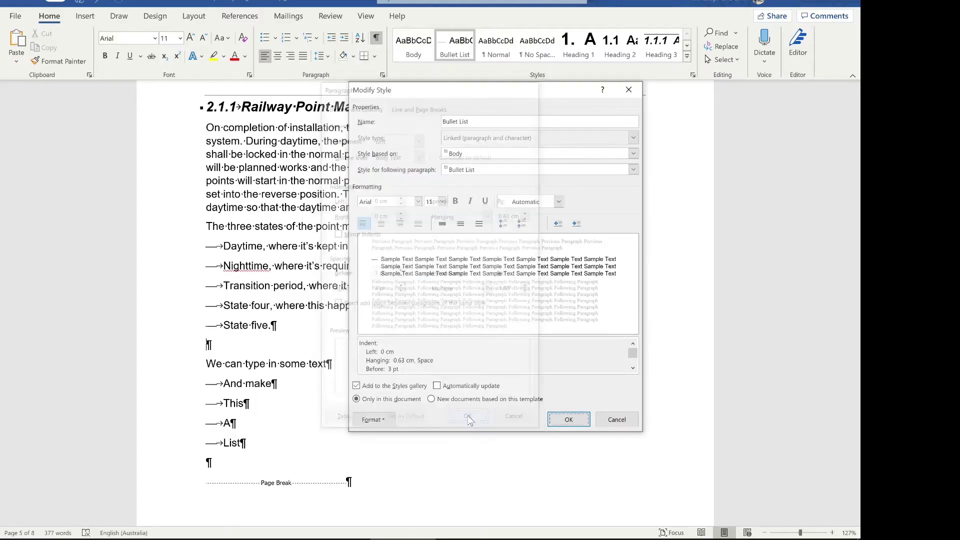
click(552, 420)
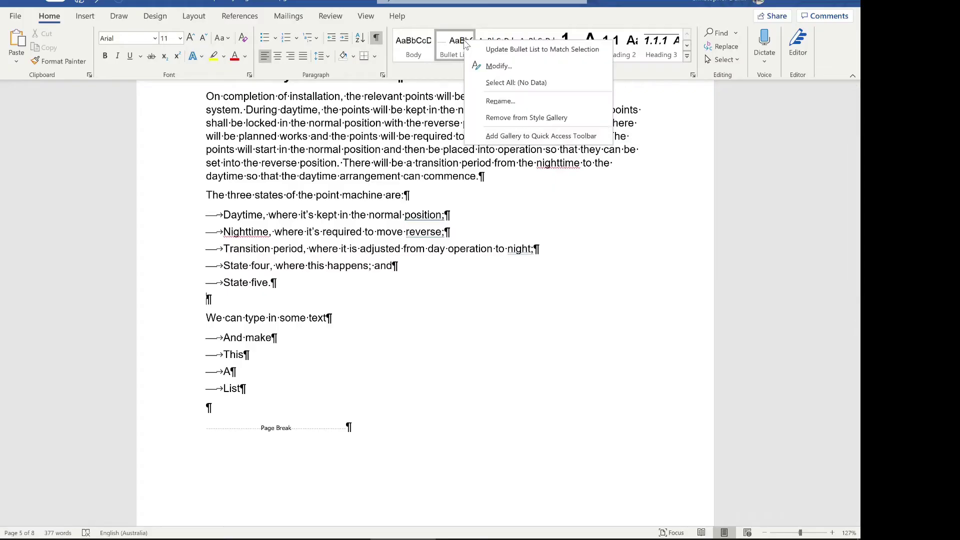
click(493, 65)
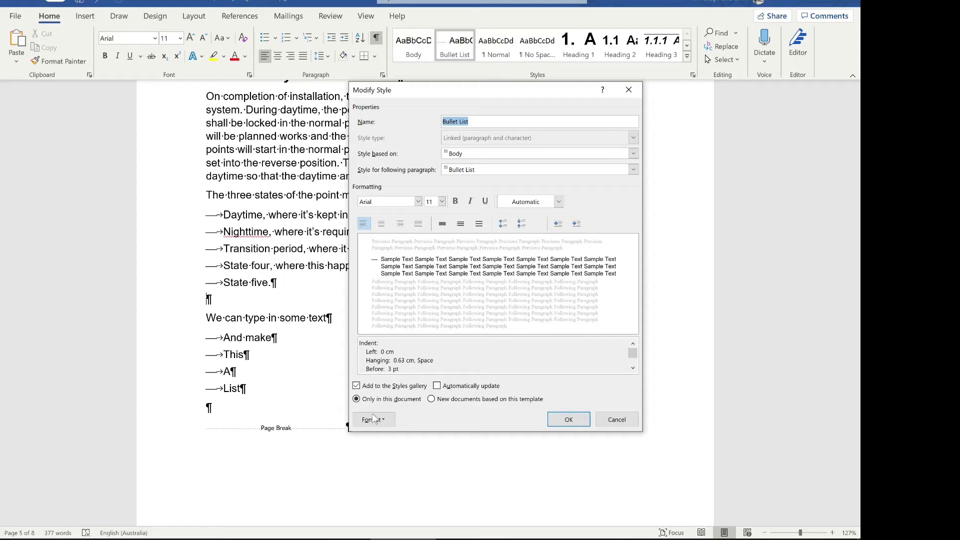
click(386, 422)
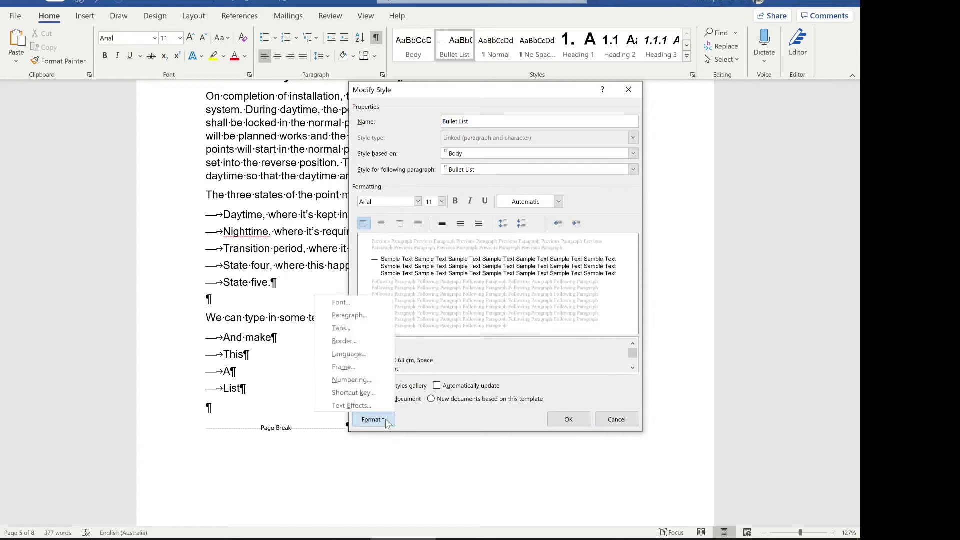
click(383, 381)
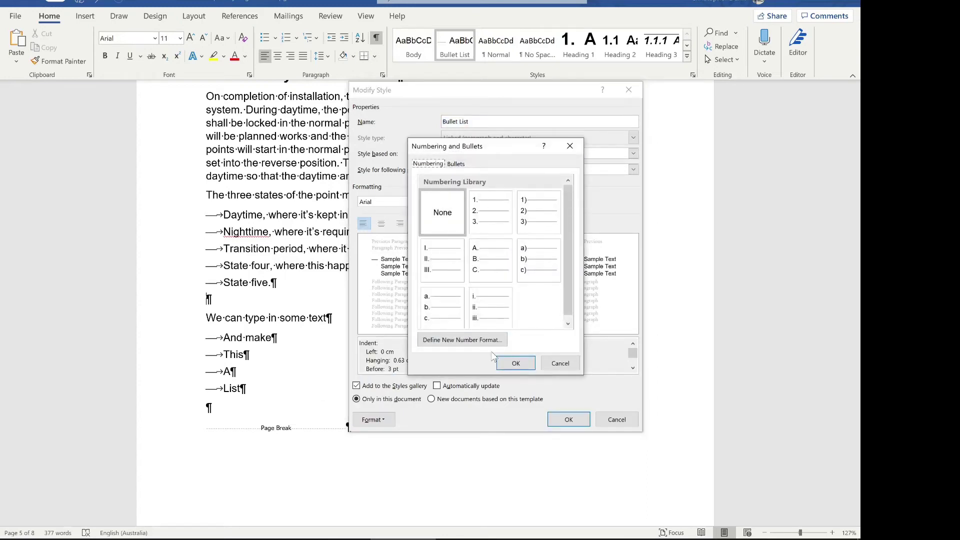
click(560, 363)
click(619, 420)
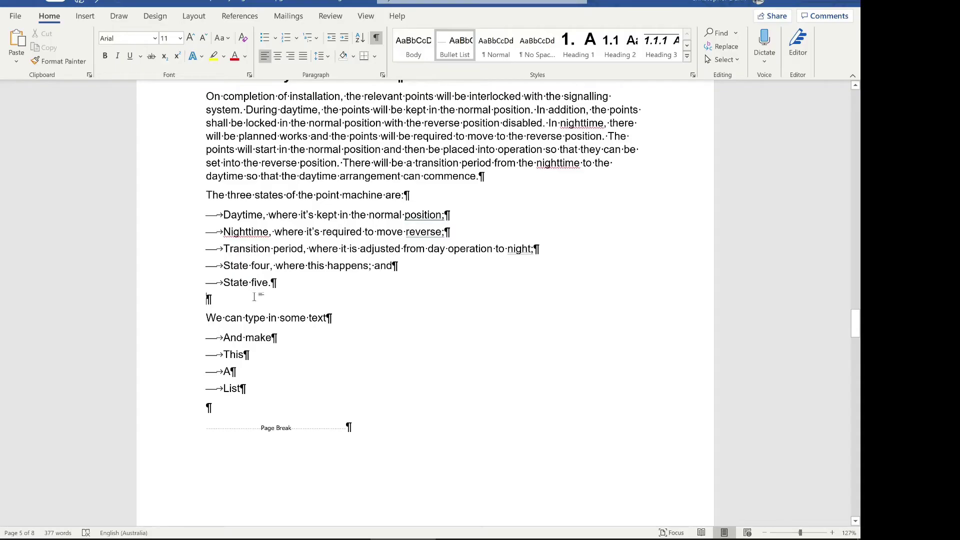
- Add a default round-bullet list with test items 'adsf', 'thisa' and 'a', then select them
key(Return)
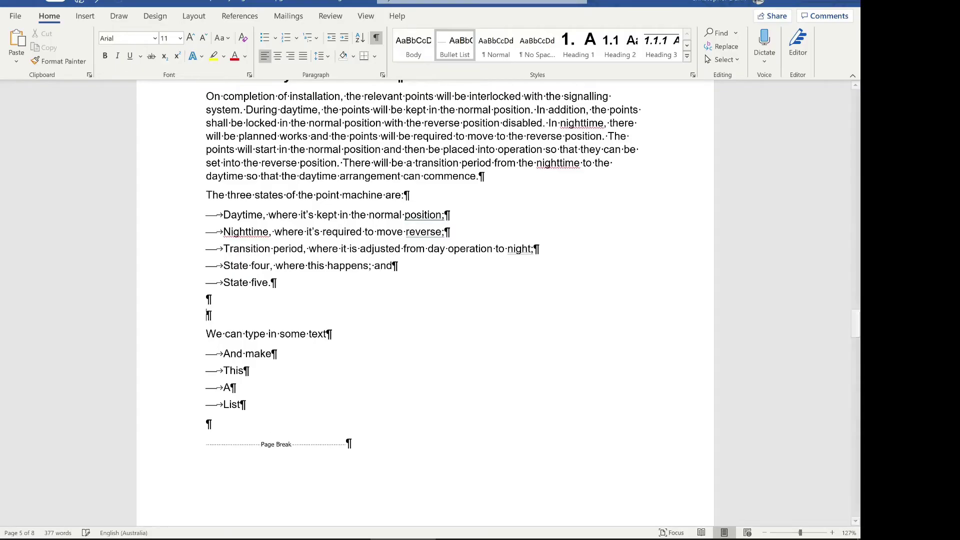
click(265, 38)
text(adsf)
key(Return)
text(this)
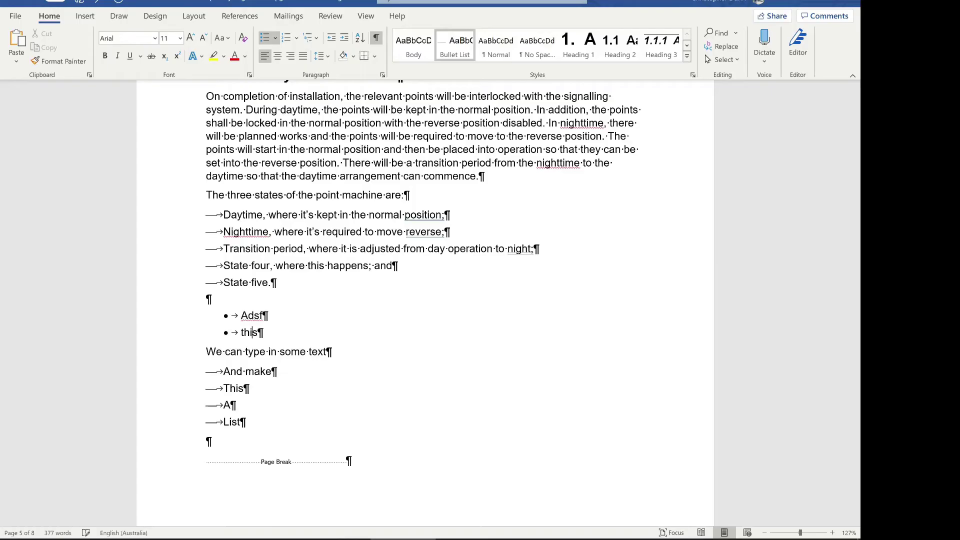
text(a)
key(Return)
text(a)
key(Return)
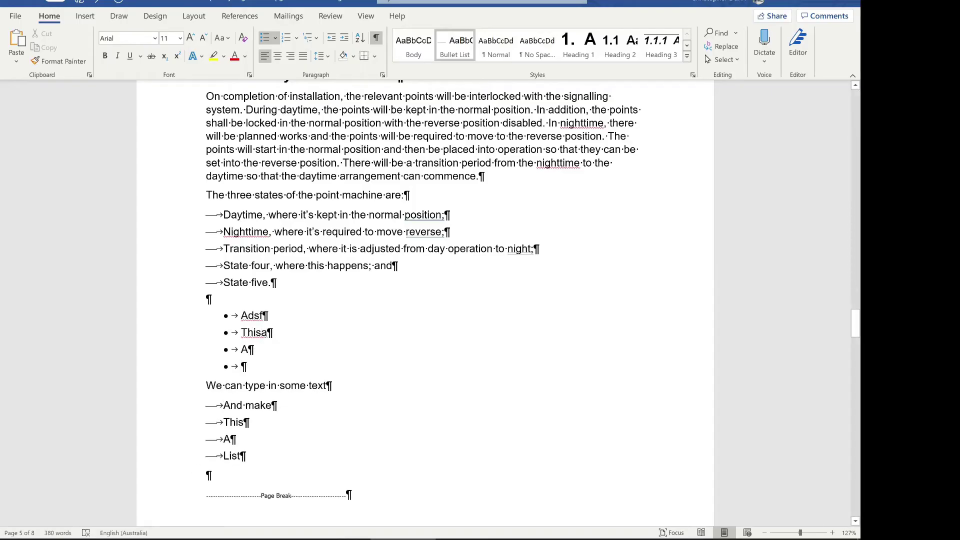
drag(242, 367, 241, 315)
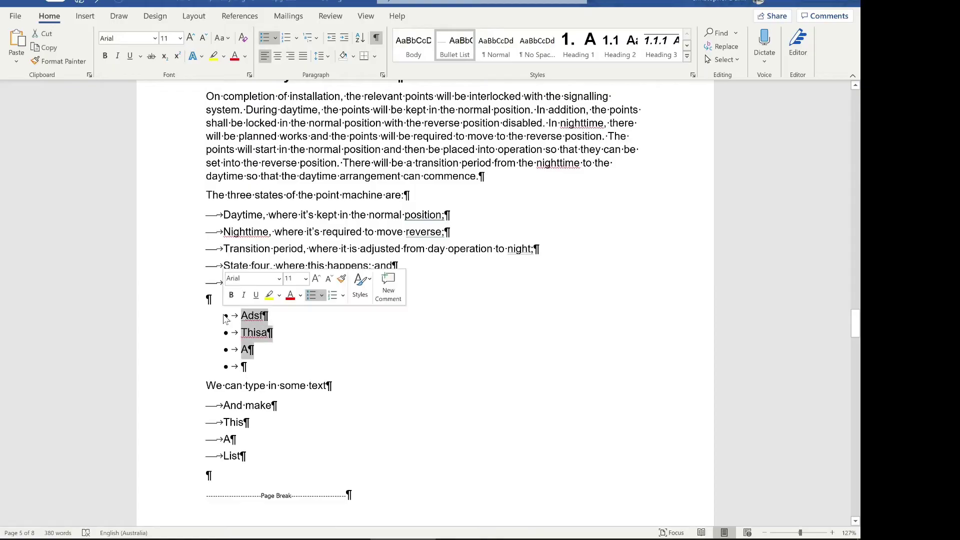